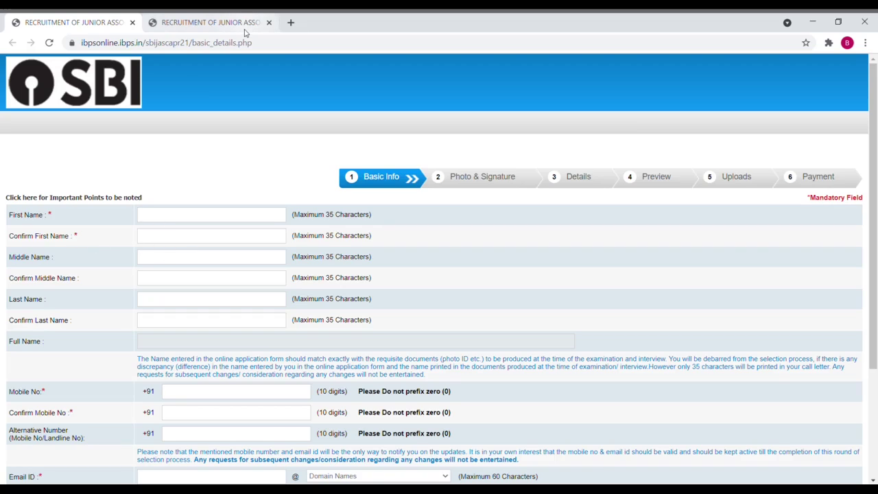
Step: Enter and confirm the applicant's first name, then enter and confirm the last name
click(186, 215)
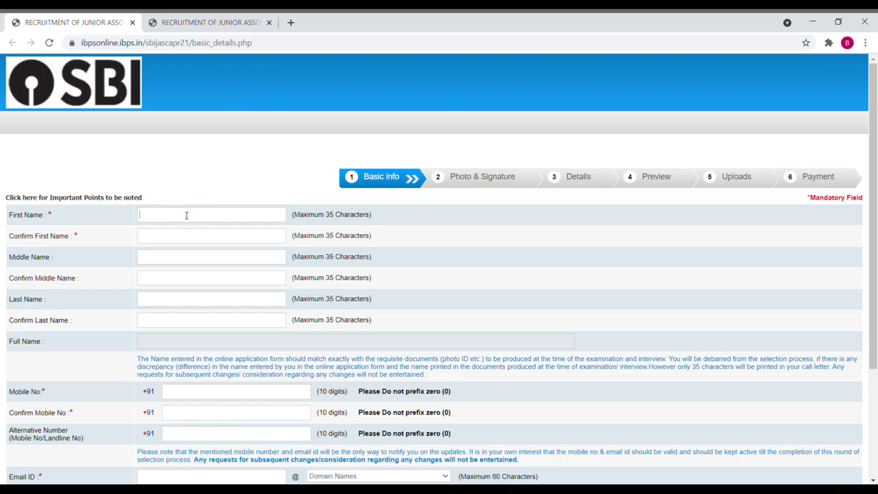
key(Tab)
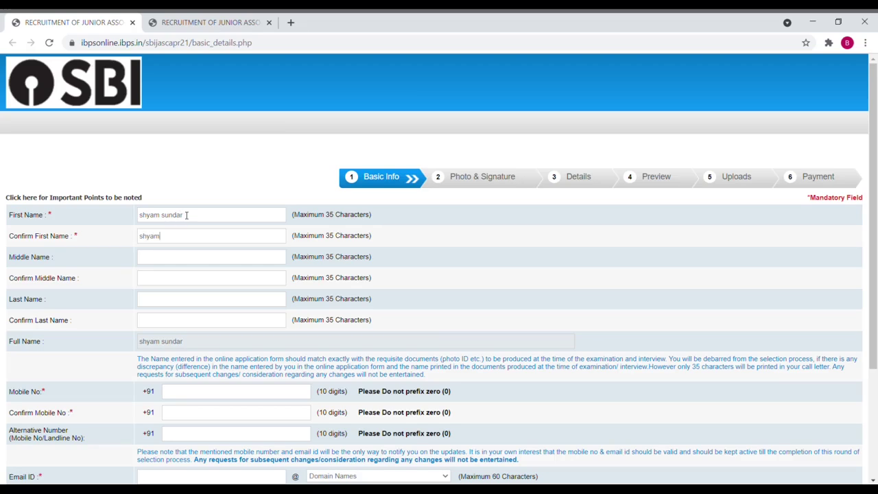
key(Tab)
key(Tab)
key(Tab)
text(ss)
Step: Enter the applicant's mobile number and retype it in the confirmation field
key(Tab)
key(Tab)
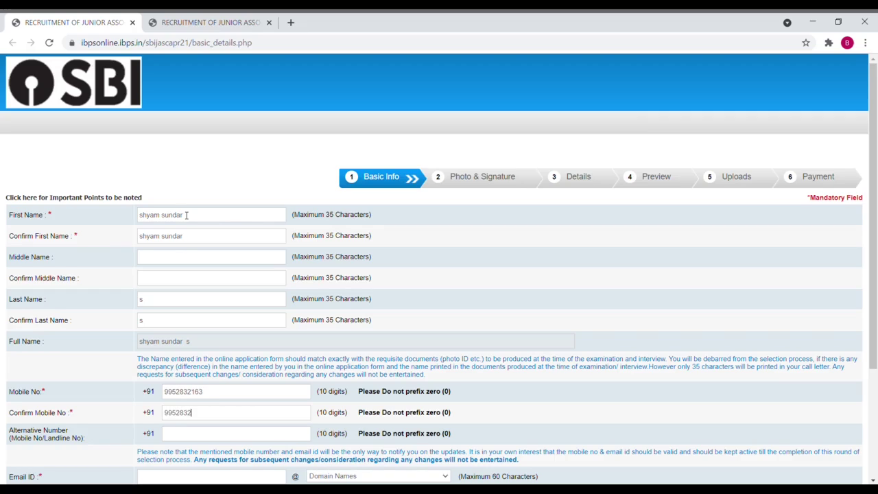
key(Tab)
key(Tab)
Step: Enter and confirm the applicant's e-mail address with the domain dropdown set to Others
drag(876, 201, 860, 296)
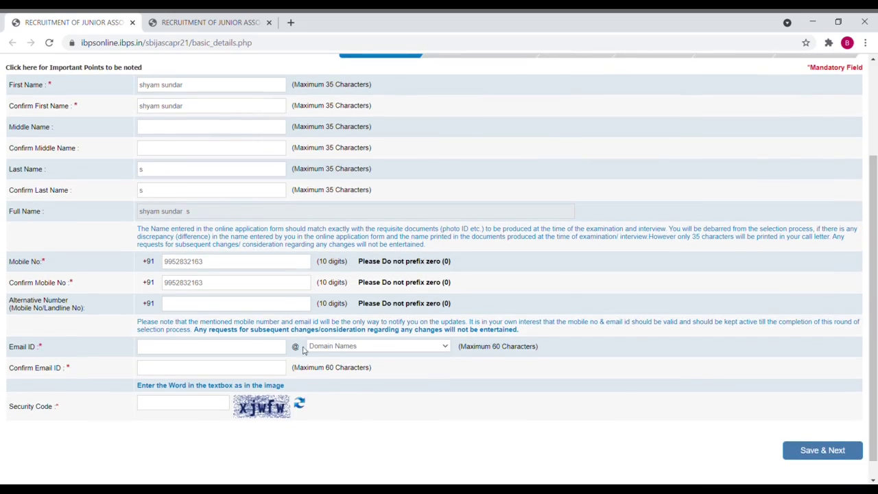
key(Tab)
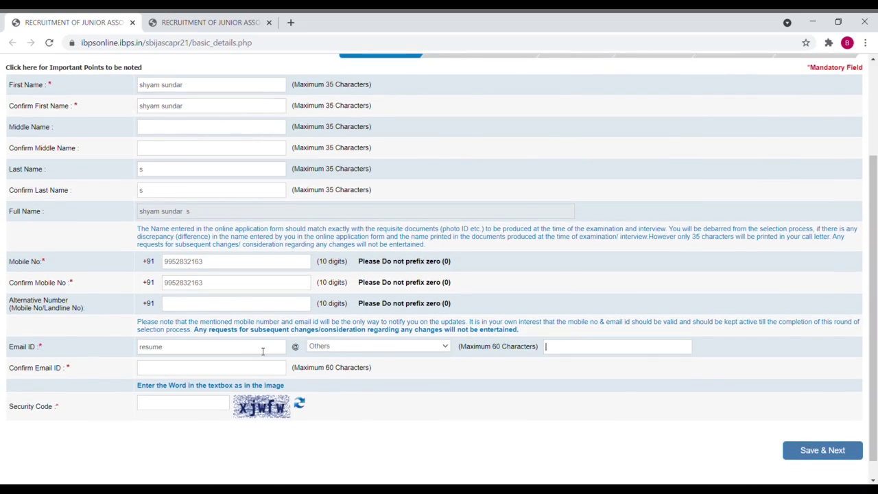
key(shift+Tab)
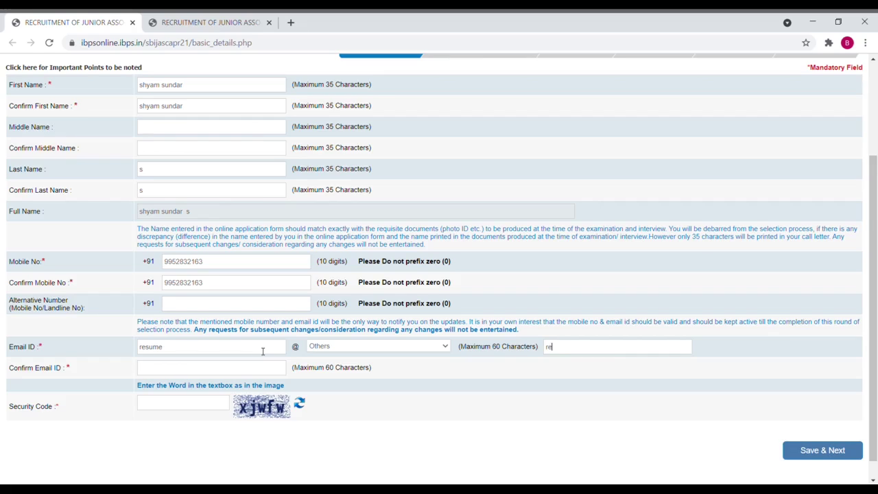
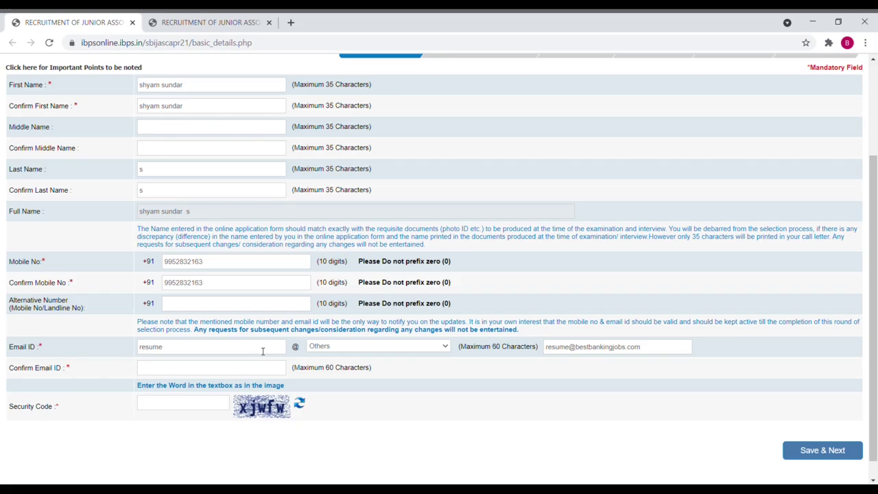
Step: Fill in the Security Code field with the captcha characters shown
key(Tab)
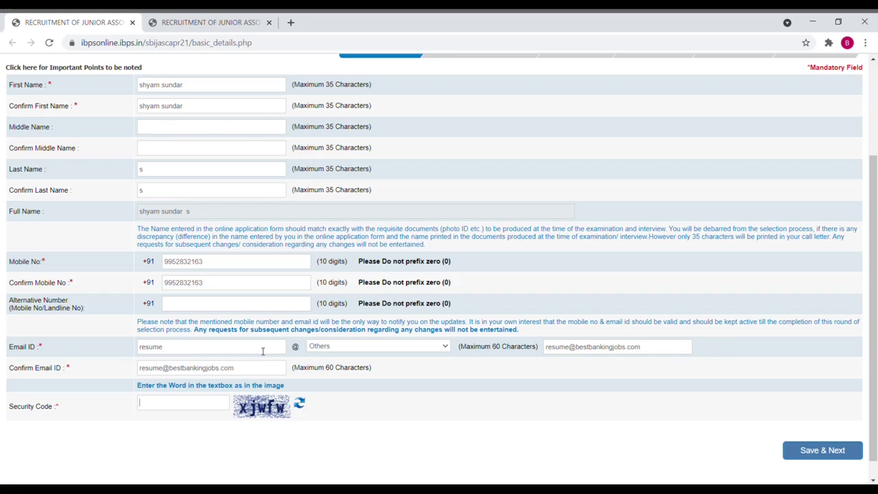
text(xjwfw)
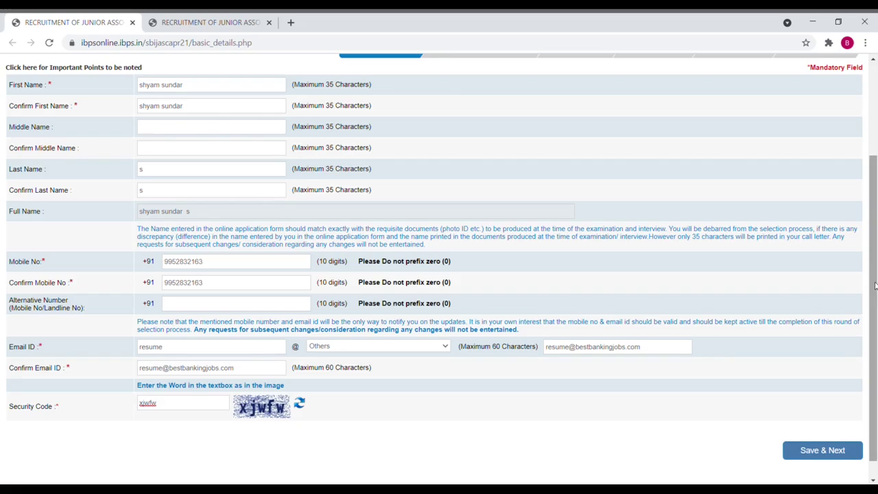
drag(876, 285, 872, 320)
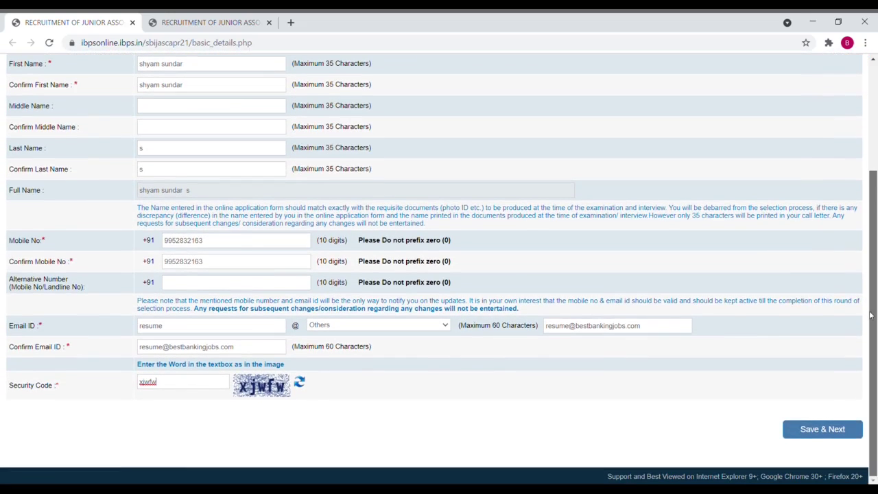
Step: Delete the extra text from the e-mail domain, resubmit with Save & Next, and confirm registration
click(841, 437)
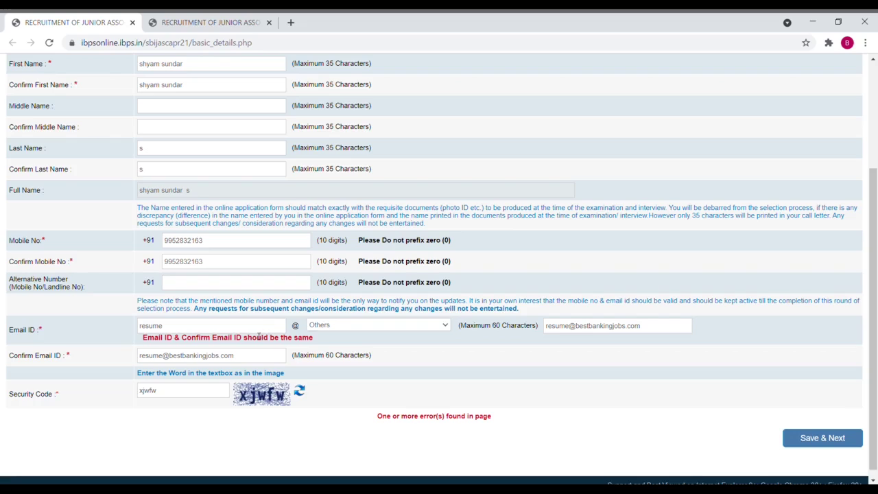
click(579, 330)
key(BackSpace)
key(BackSpace)
key(BackSpace)
key(BackSpace)
key(BackSpace)
key(BackSpace)
key(BackSpace)
click(689, 398)
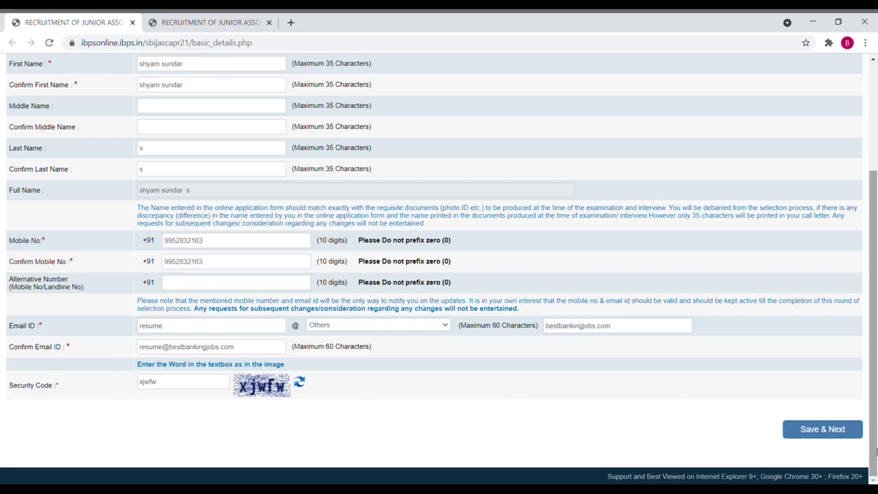
click(842, 431)
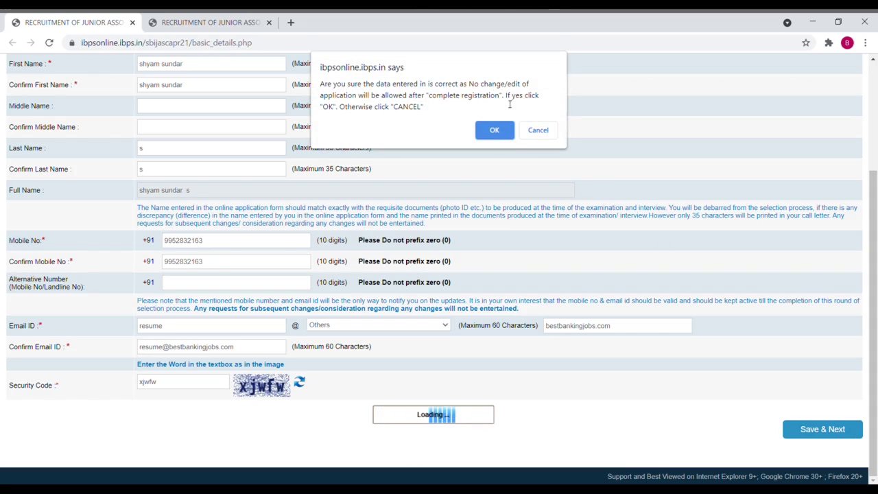
click(495, 130)
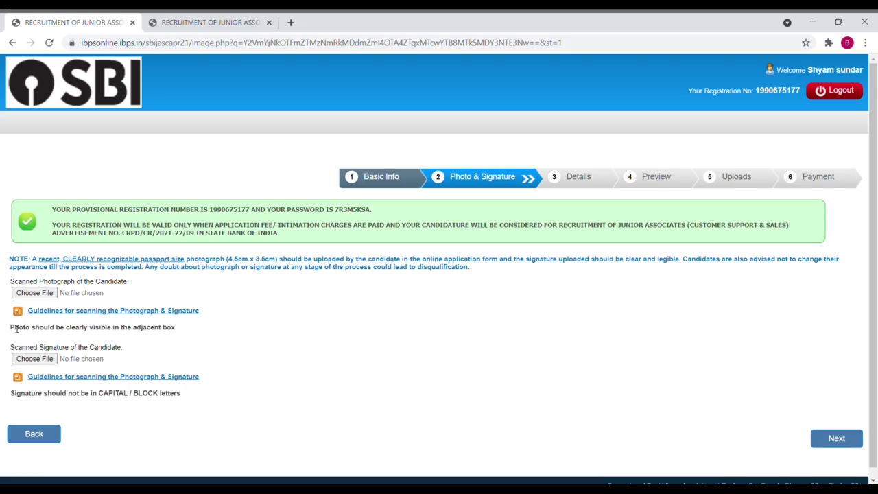
Step: Attach Photo.jpg as the photograph and sign.jpg as the signature
click(33, 294)
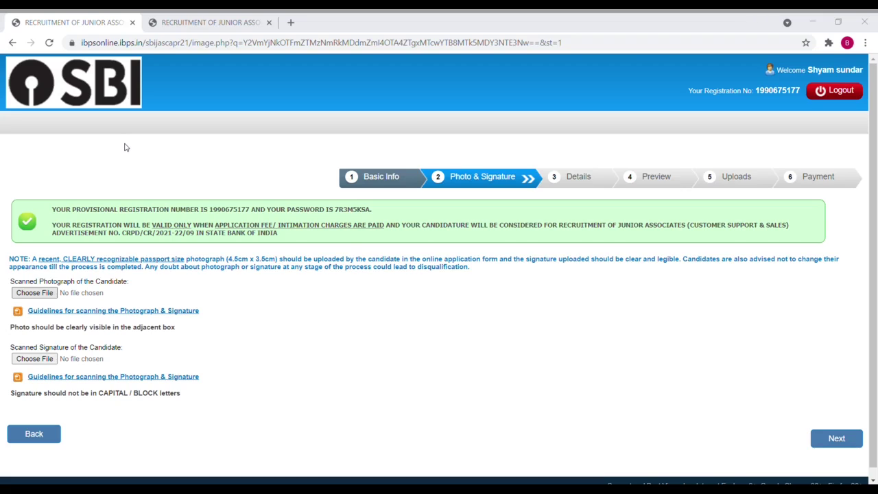
key(Return)
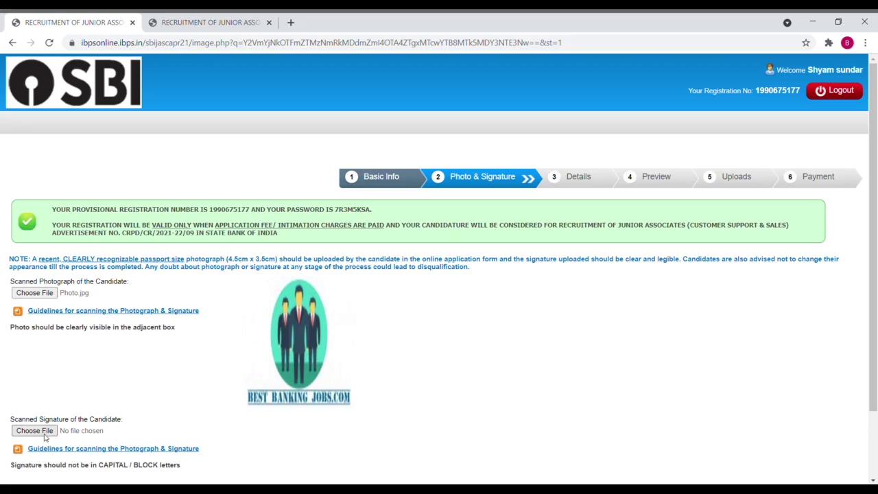
click(45, 433)
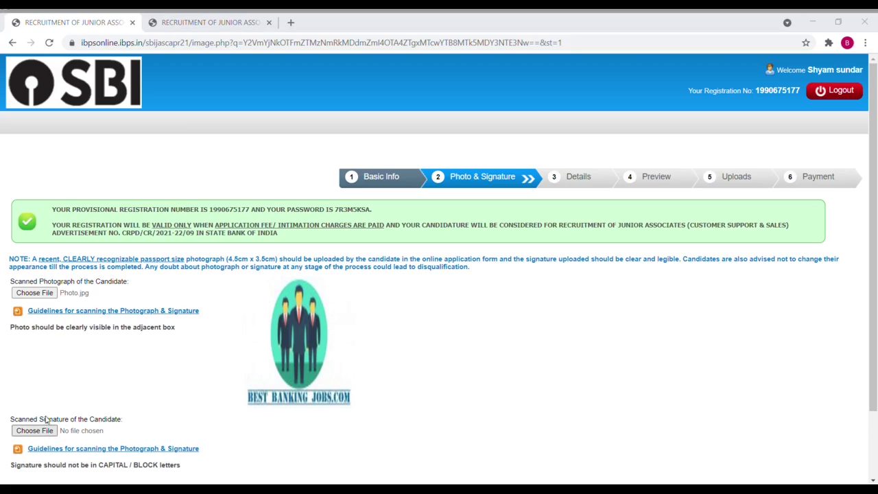
double_click(153, 177)
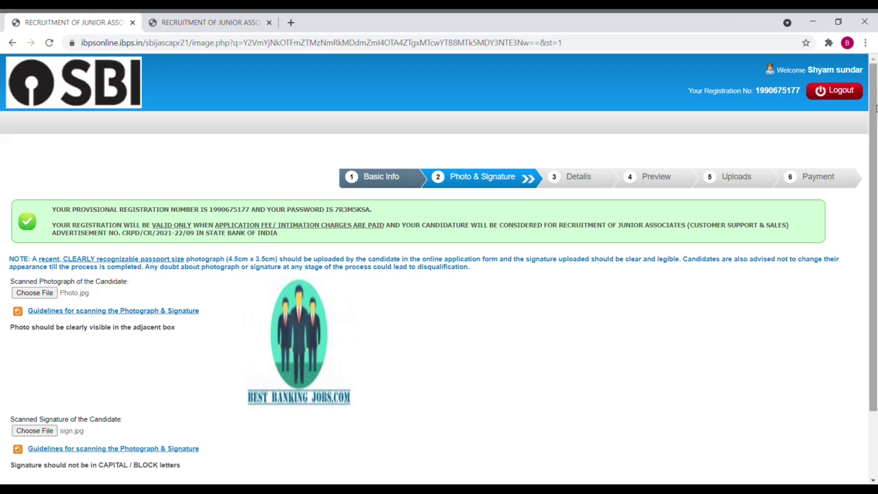
drag(876, 108, 876, 173)
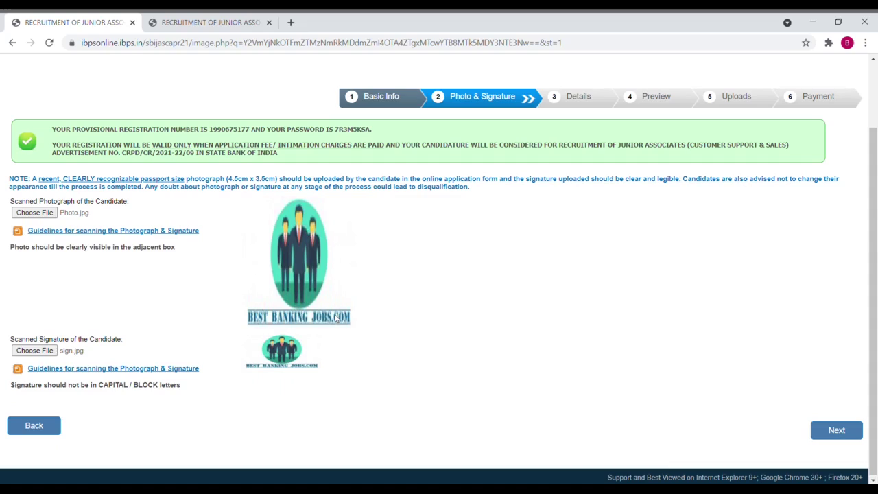
Step: On Details, choose Regular Vacancies & Backlog Vacancies, circle CHENNAI and state TAMILNADU
click(846, 435)
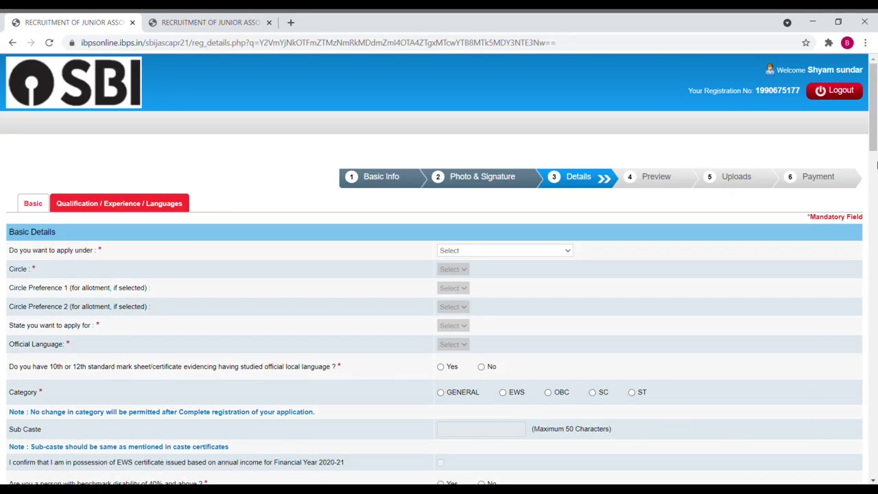
scroll(875, 94, down, 1)
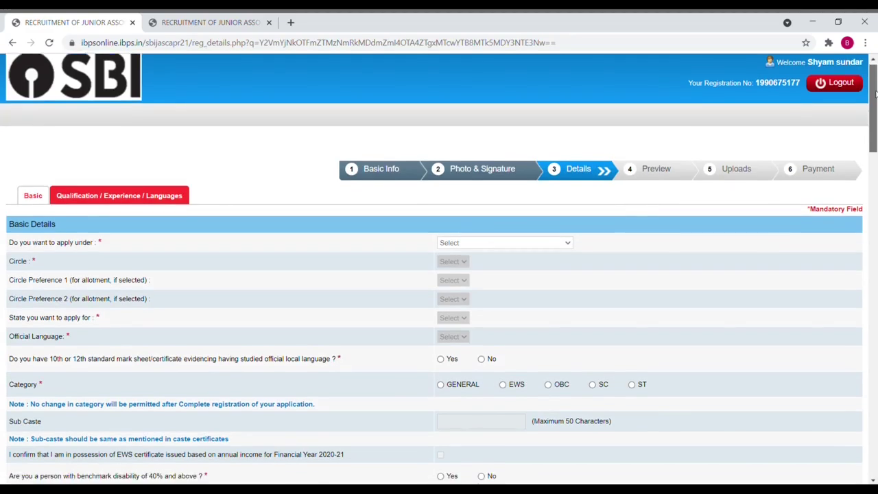
scroll(875, 94, down, 1)
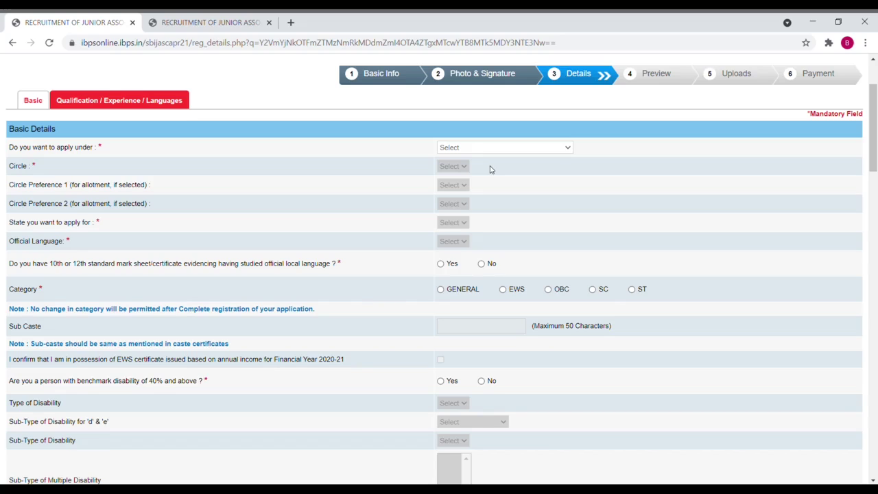
click(491, 169)
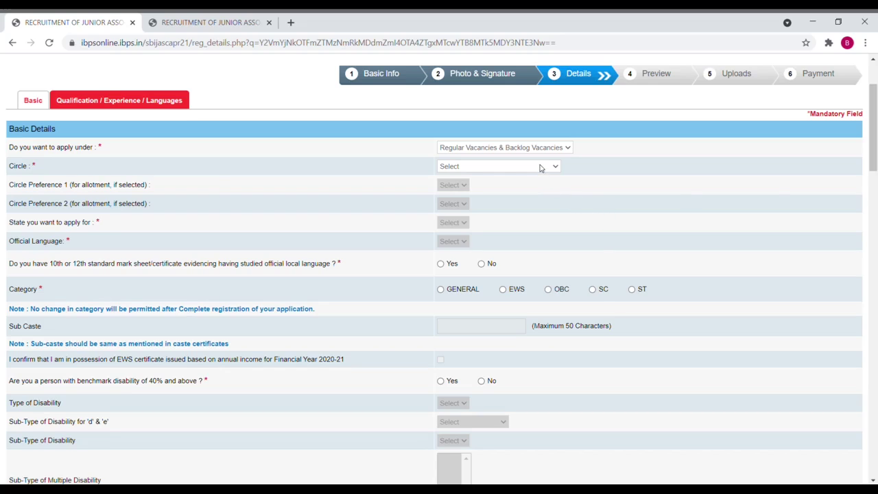
text(che)
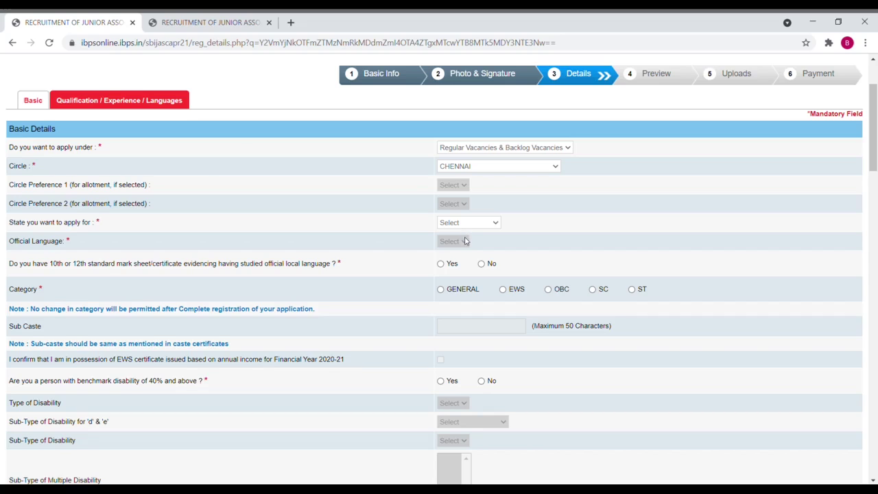
key(t)
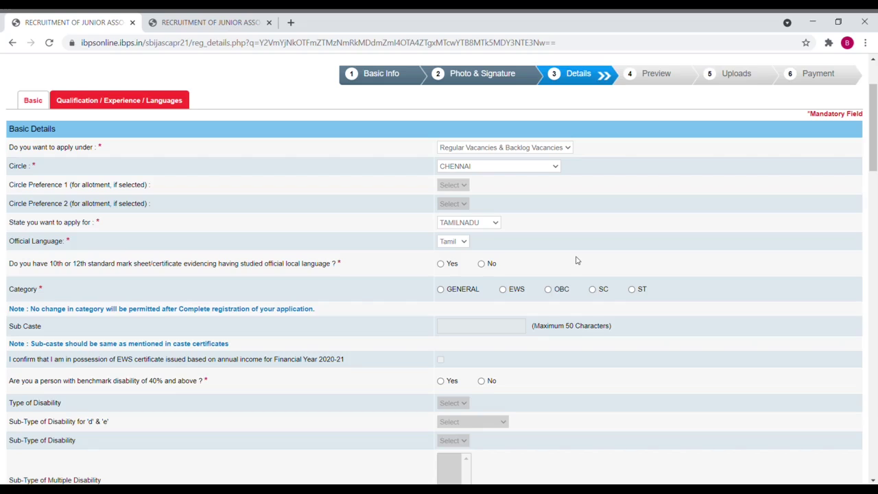
Step: Answer Yes to the official-language mark sheet question and pick GENERAL category, accepting the alert
click(441, 264)
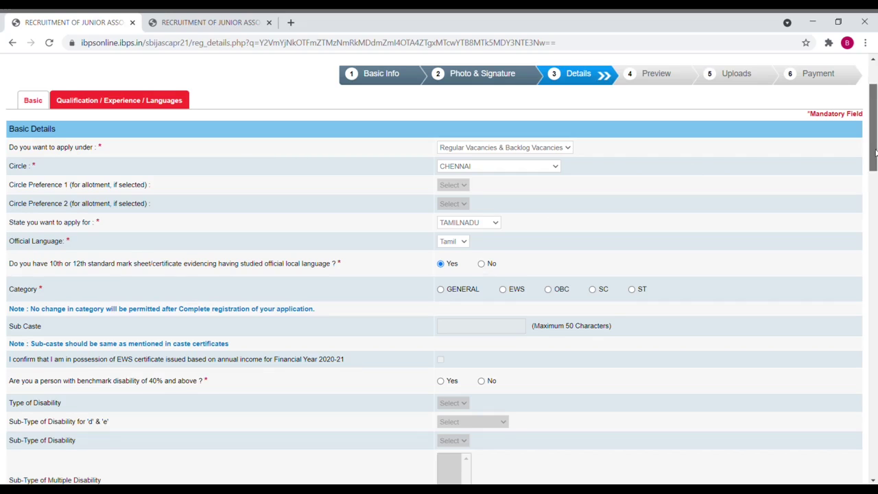
drag(874, 152, 874, 171)
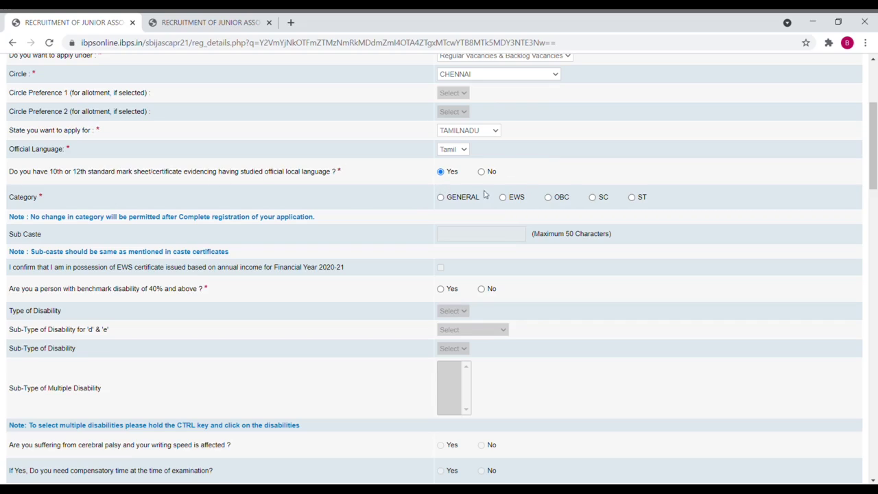
click(441, 199)
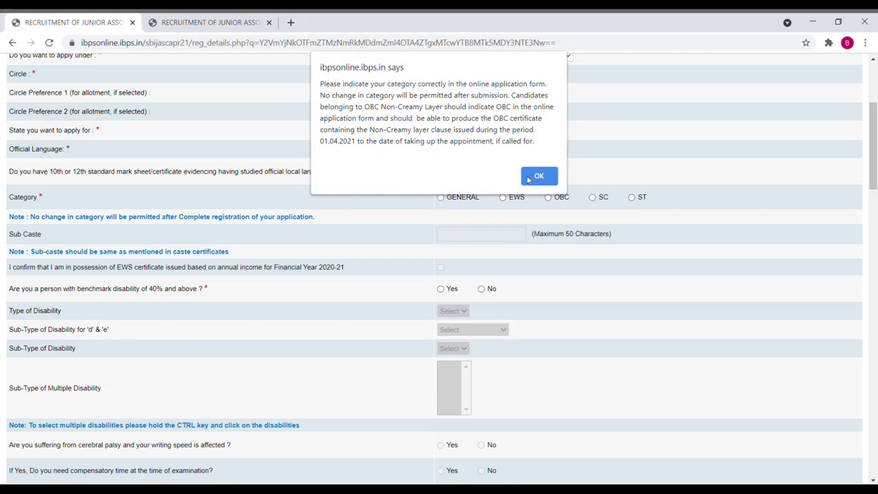
click(535, 178)
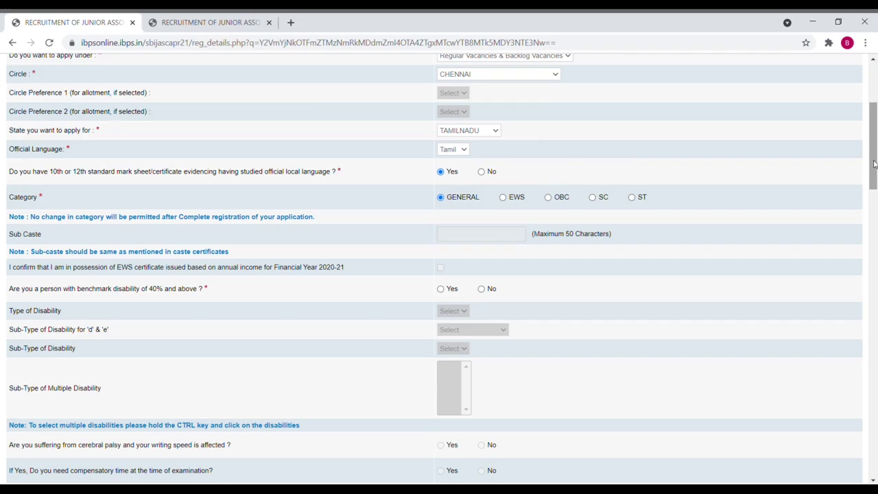
drag(873, 165, 873, 194)
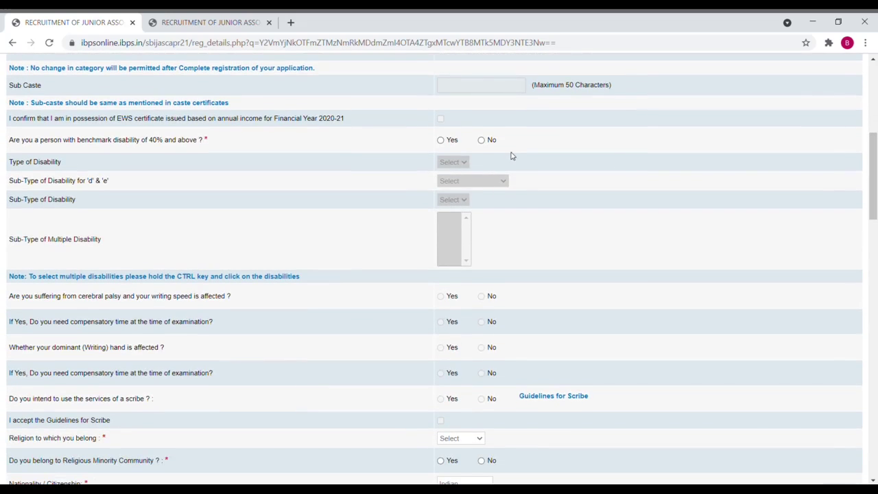
Step: Answer No to disability, set religion Hindu, and No to minority, widow and ex-serviceman questions
click(482, 140)
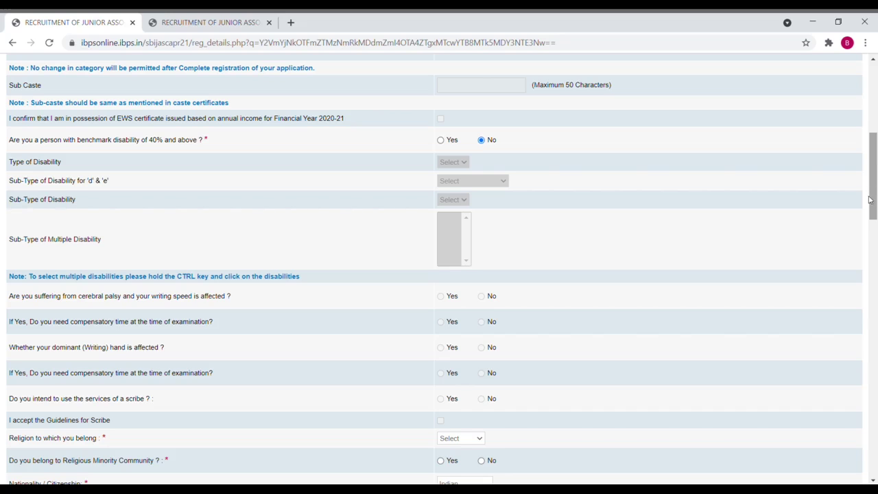
drag(872, 214, 867, 266)
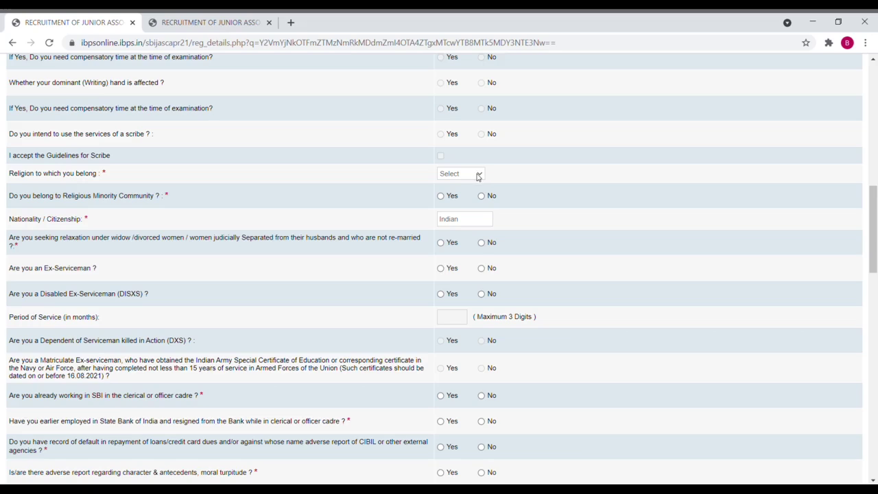
key(Down)
click(482, 196)
click(482, 244)
click(483, 270)
click(482, 295)
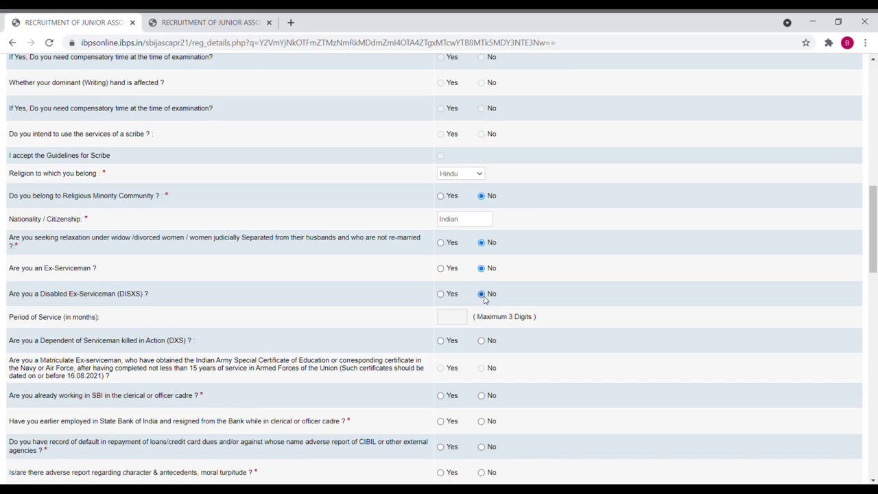
click(482, 341)
Step: Answer No to current or earlier SBI employment, loan default and moral turpitude questions
drag(875, 245, 874, 277)
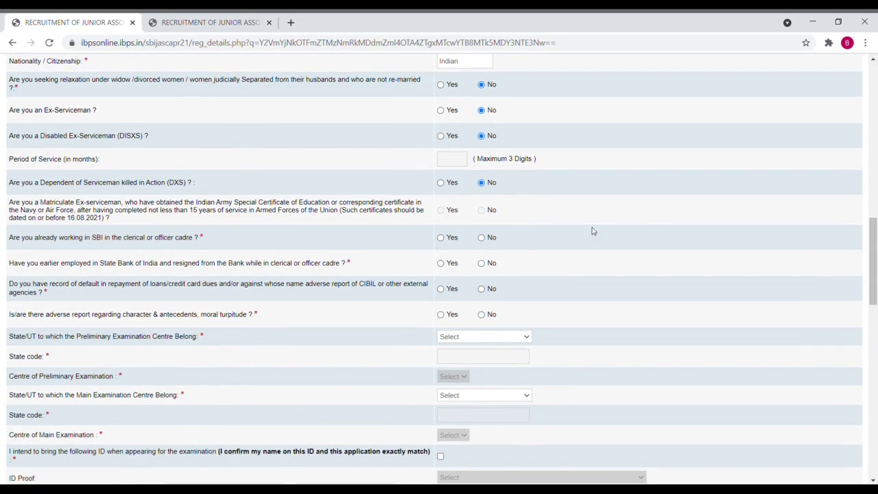
click(481, 238)
click(482, 264)
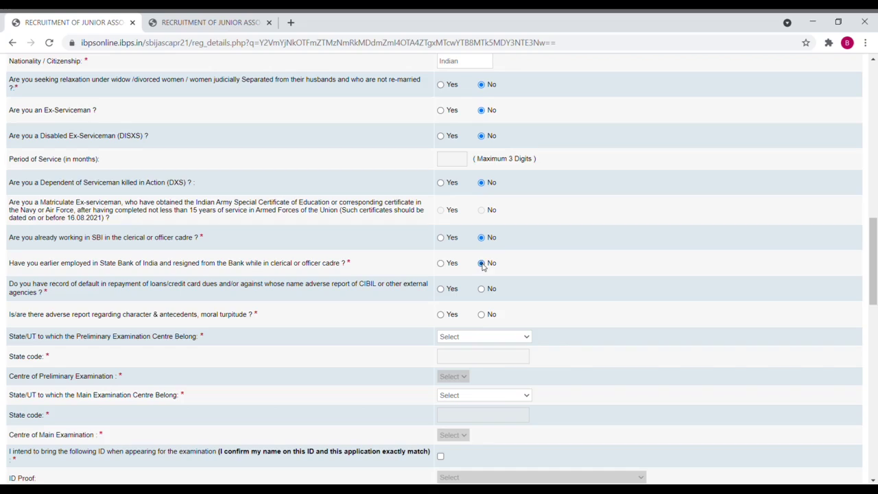
click(482, 289)
click(482, 315)
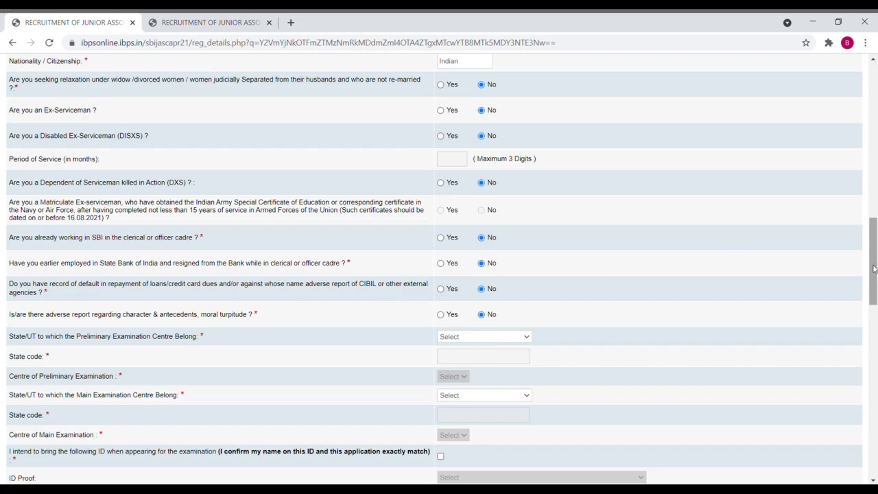
drag(873, 267, 868, 293)
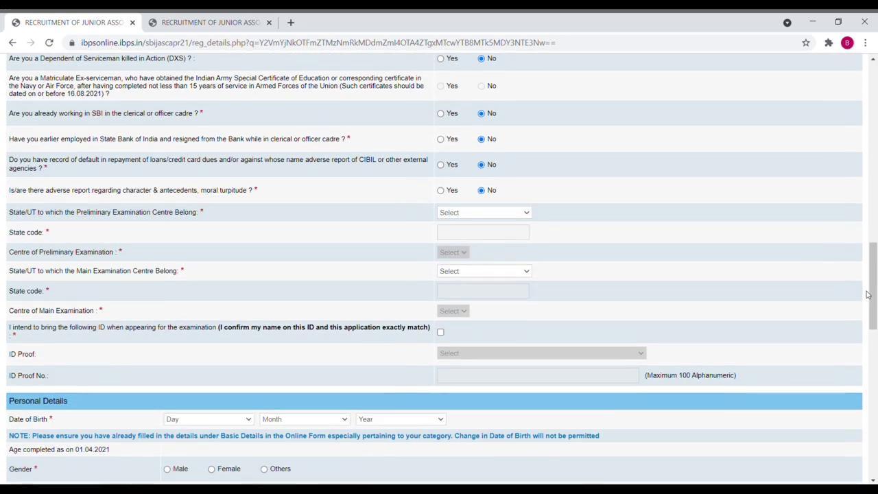
Step: Set Tamilnadu and Chennai as both the preliminary and main exam centres
click(501, 219)
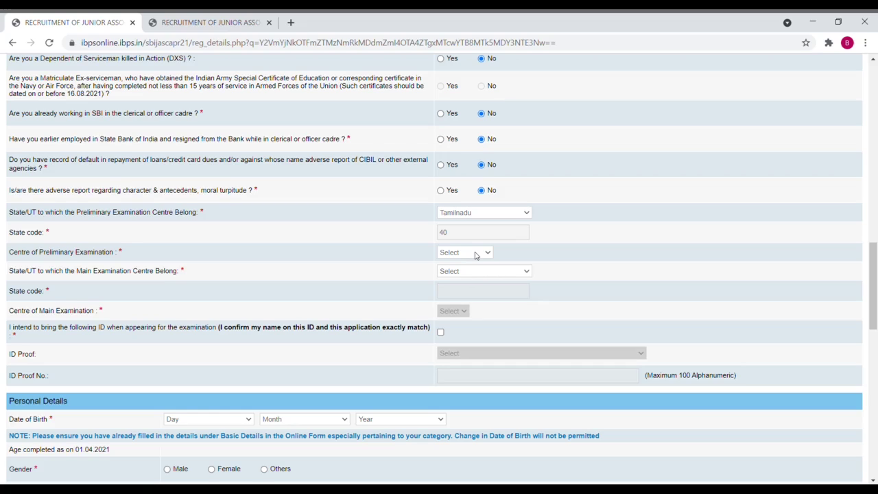
click(475, 255)
click(471, 270)
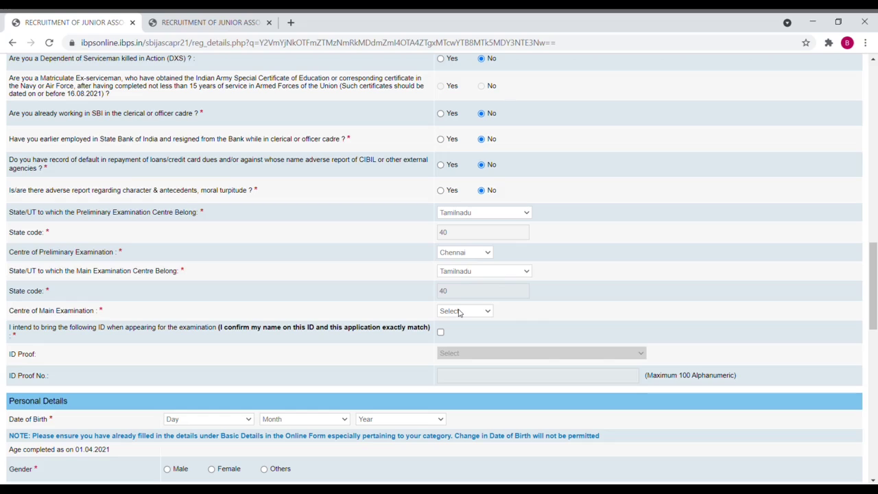
click(459, 312)
Step: Tick the ID declaration, choose Aadhar Card as ID proof and enter its number
click(441, 333)
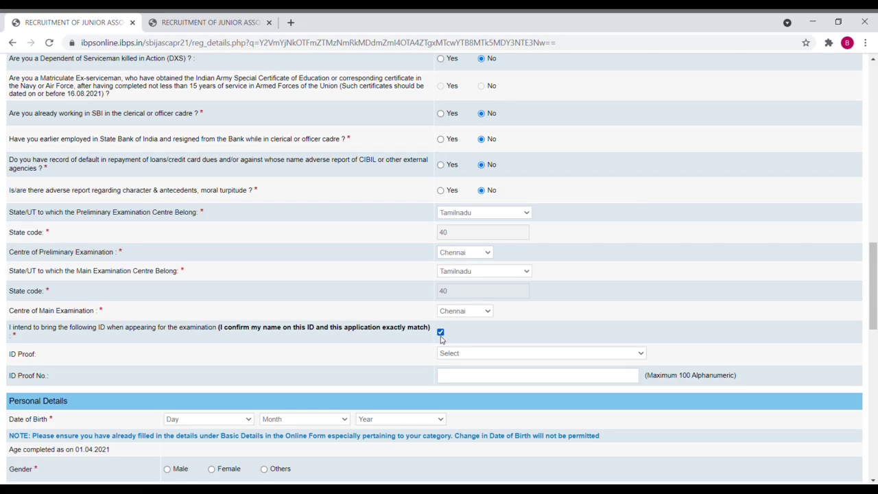
click(441, 336)
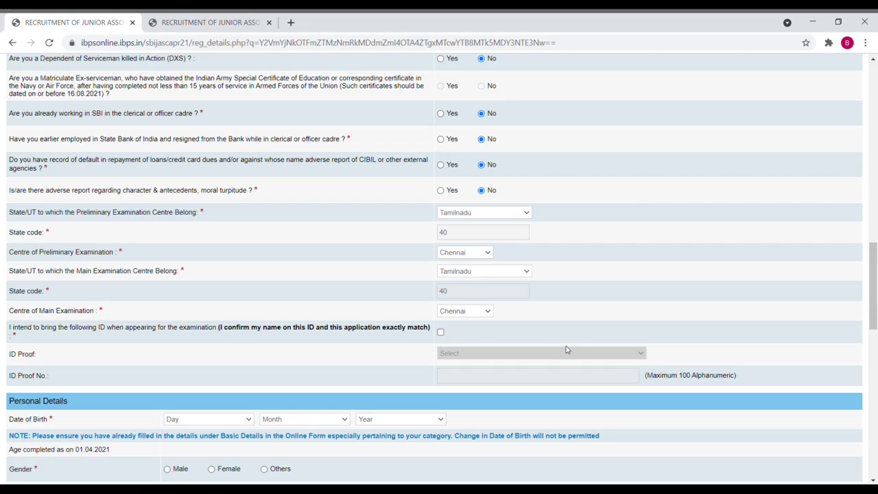
click(441, 333)
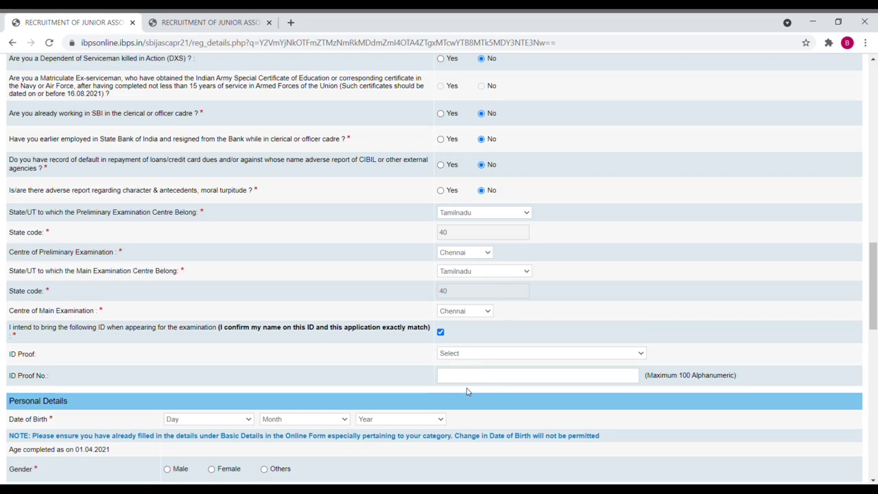
key(Tab)
key(Down)
Step: Pick birth date 01 January 1996, select Male gender, and answer No to having a twin
drag(874, 275, 874, 309)
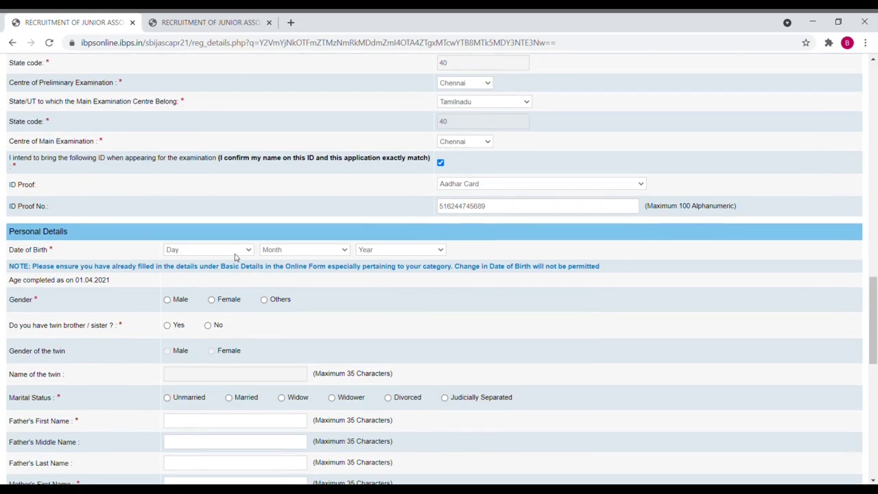
key(Down)
click(308, 271)
click(382, 316)
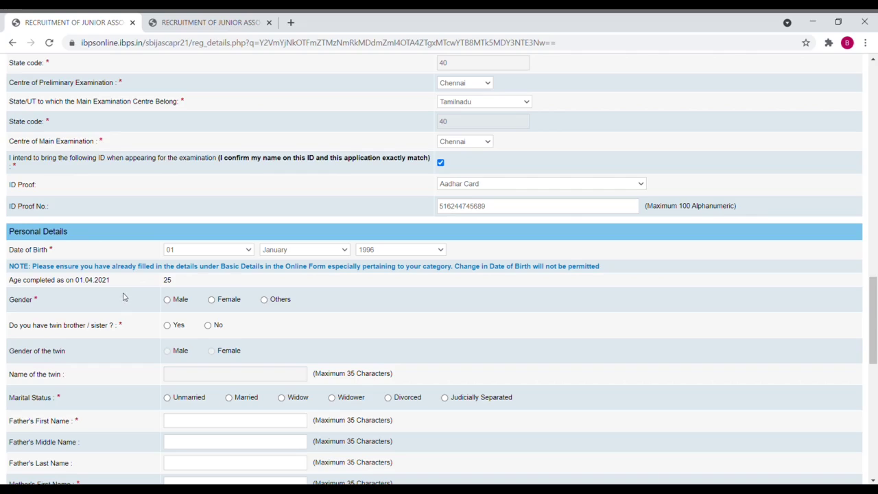
click(167, 301)
click(210, 327)
drag(872, 278, 870, 332)
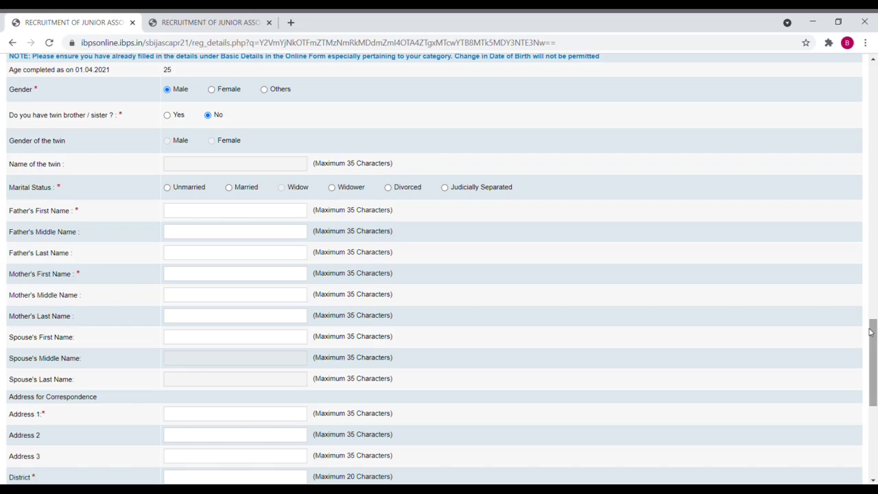
Step: Mark marital status Unmarried and enter the parents' first names
click(165, 190)
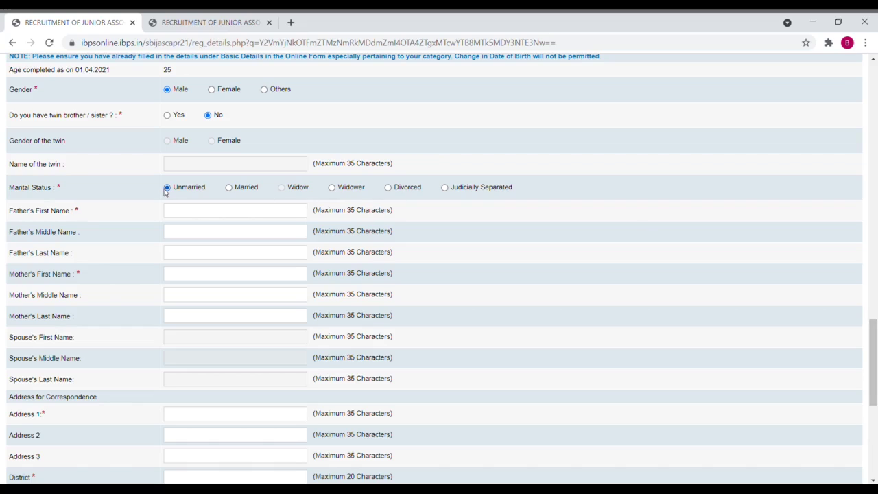
click(187, 209)
text(sundar)
text(lakshmi)
Step: Fill the correspondence address lines, district and pincode from saved autofill details
click(218, 414)
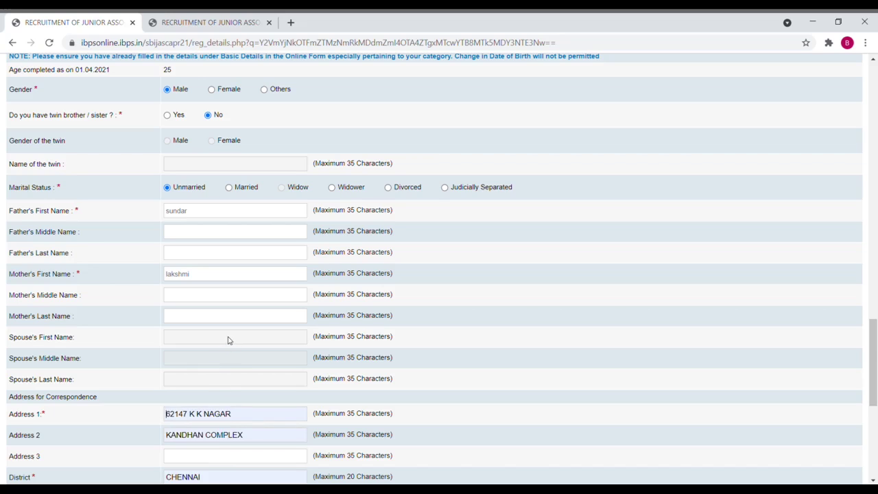
click(228, 339)
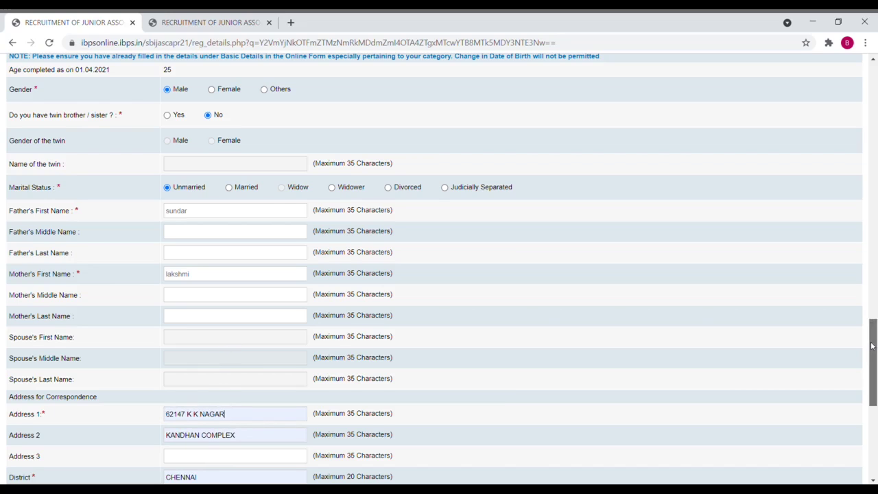
drag(873, 348, 869, 402)
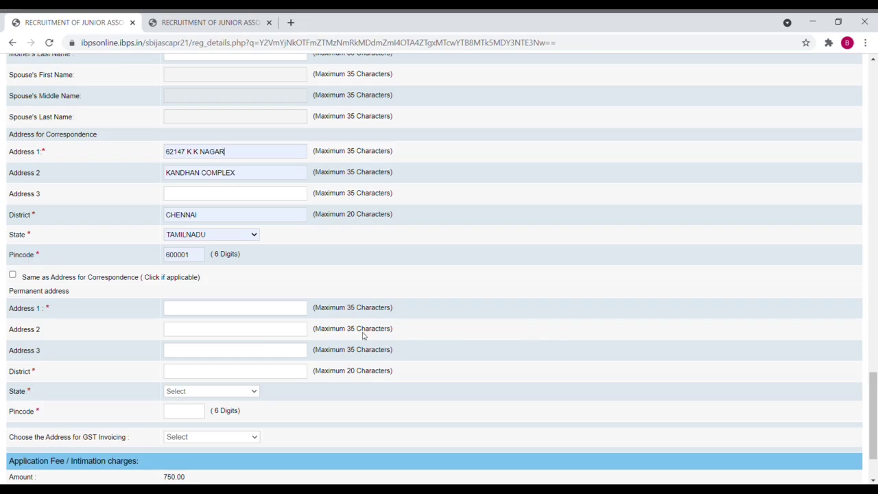
Step: Copy the correspondence address to permanent, pick Communication Address for GST invoicing, and validate
click(12, 275)
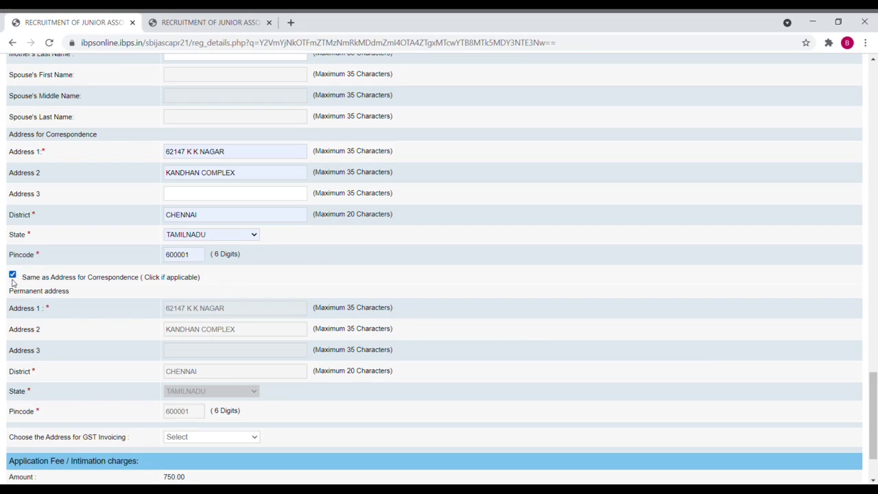
drag(875, 400, 875, 415)
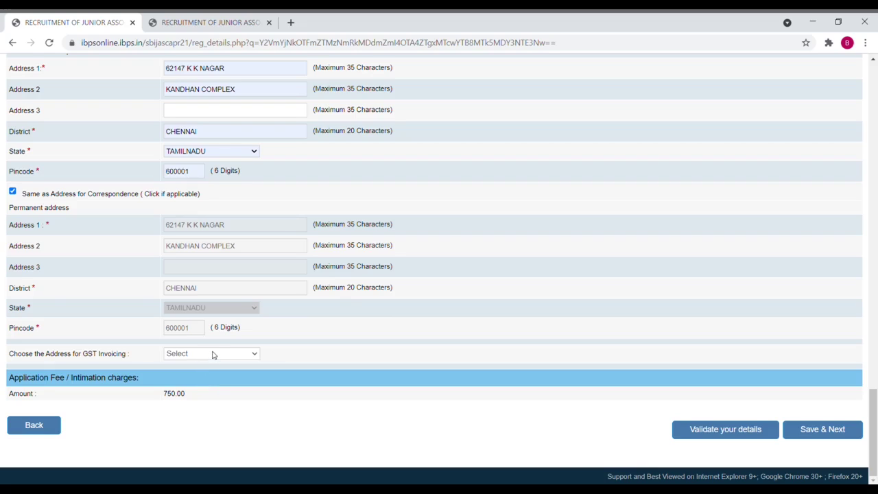
click(212, 376)
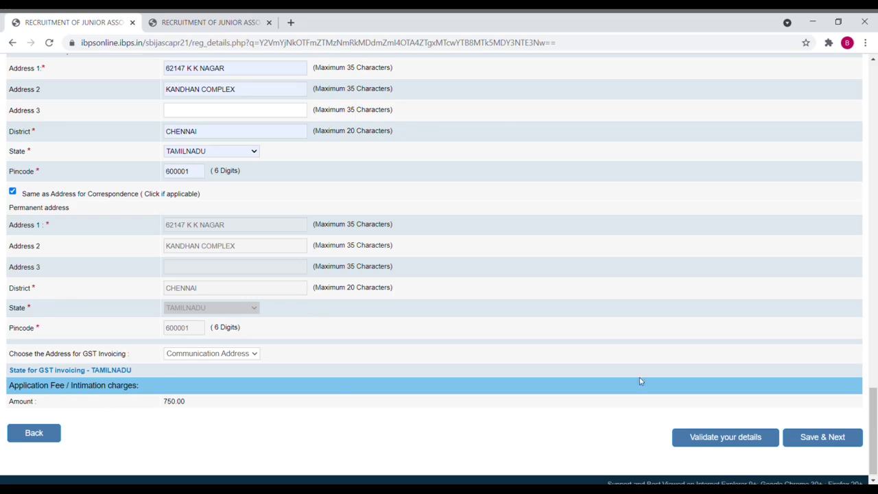
click(709, 439)
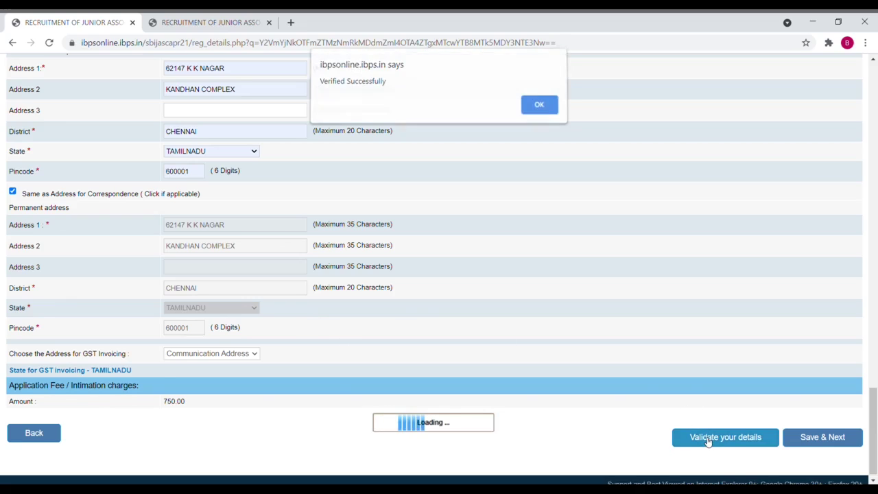
click(542, 107)
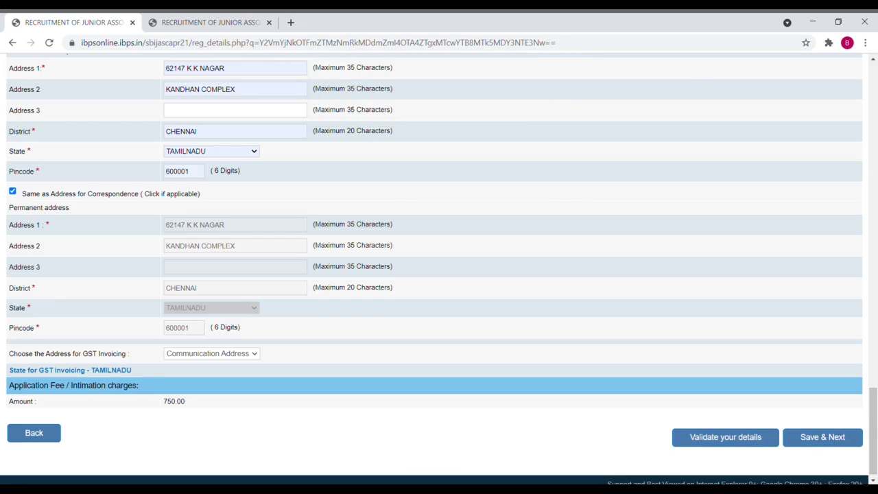
Step: Save the address details, dismiss the eligibility notice, and set Graduation to Passed in Engineering
click(839, 444)
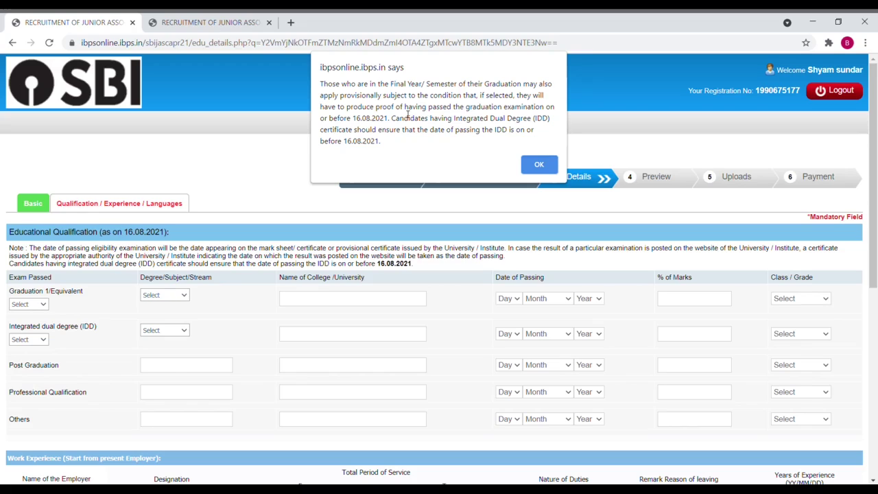
click(529, 165)
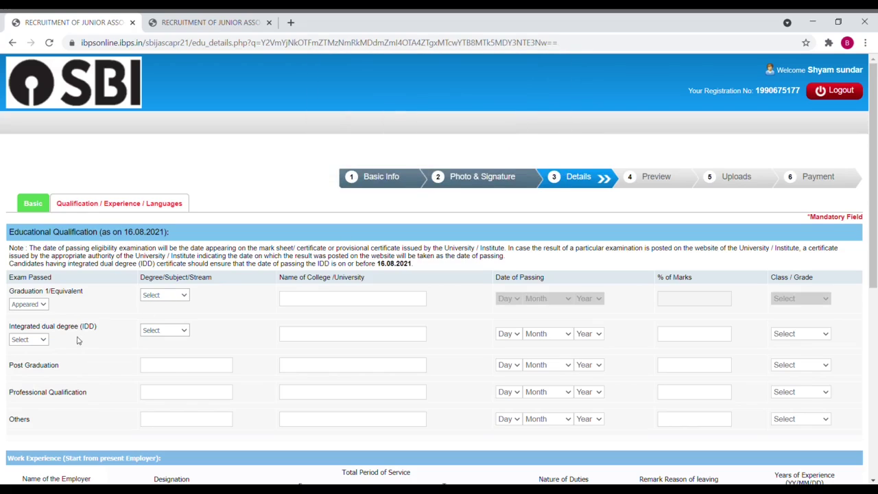
click(41, 308)
click(36, 334)
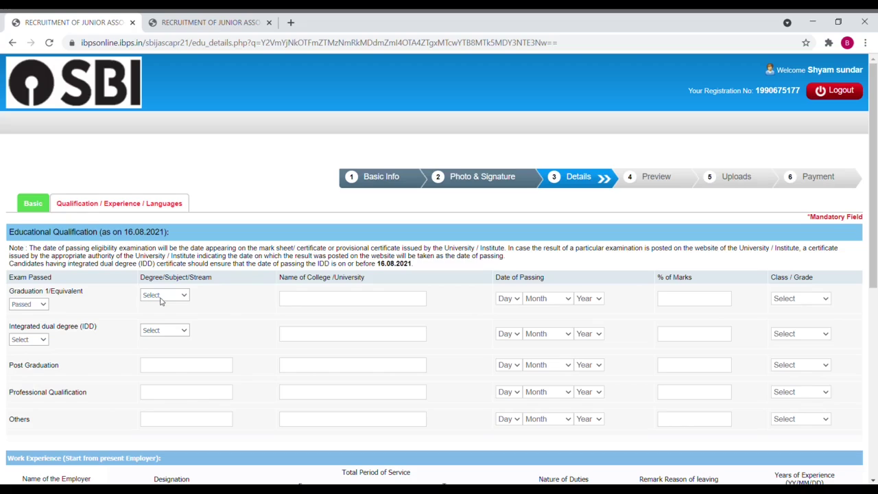
click(166, 358)
Step: Enter college anna university, passing date 01 May 2020, 75.00 marks and First Class
click(337, 300)
text(anna)
key(Tab)
key(Down)
key(Tab)
key(Down)
key(Down)
key(Down)
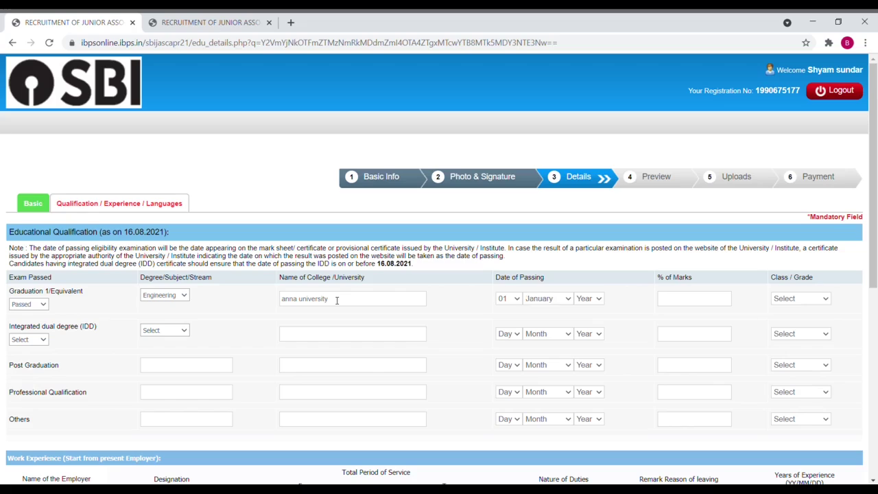
key(Down)
key(Down)
key(Tab)
text(2009)
text(75.00)
key(Tab)
key(f)
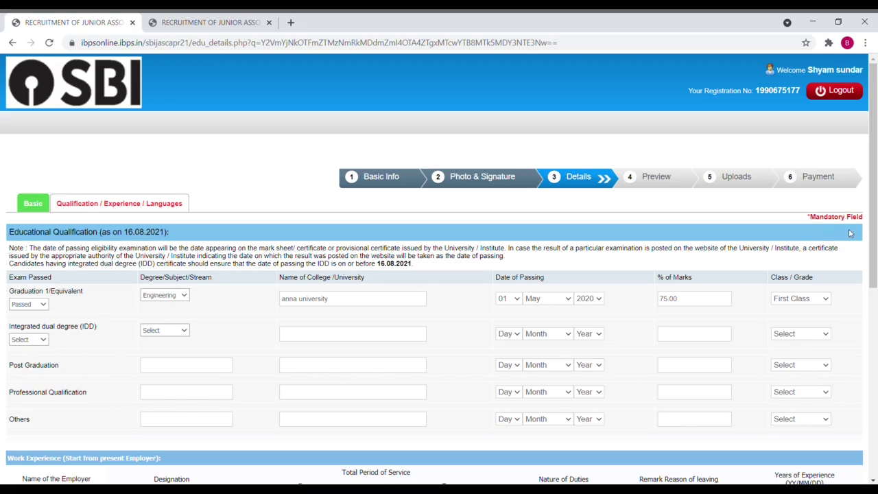
drag(871, 223, 866, 309)
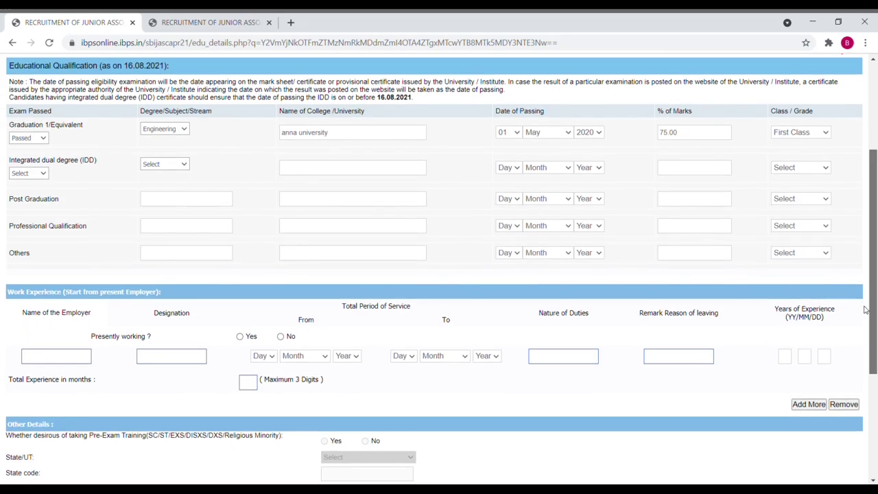
Step: Mark Tamil and english as read, written and spoken languages
scroll(866, 309, down, 2)
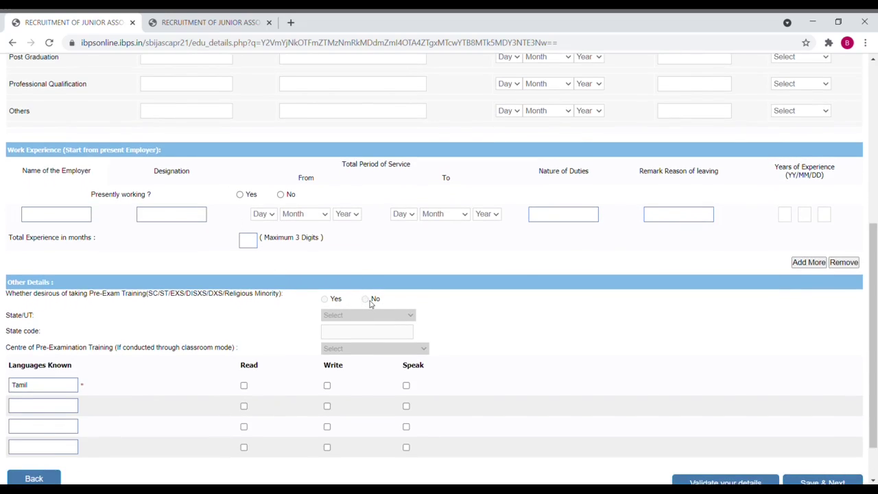
scroll(357, 323, down, 1)
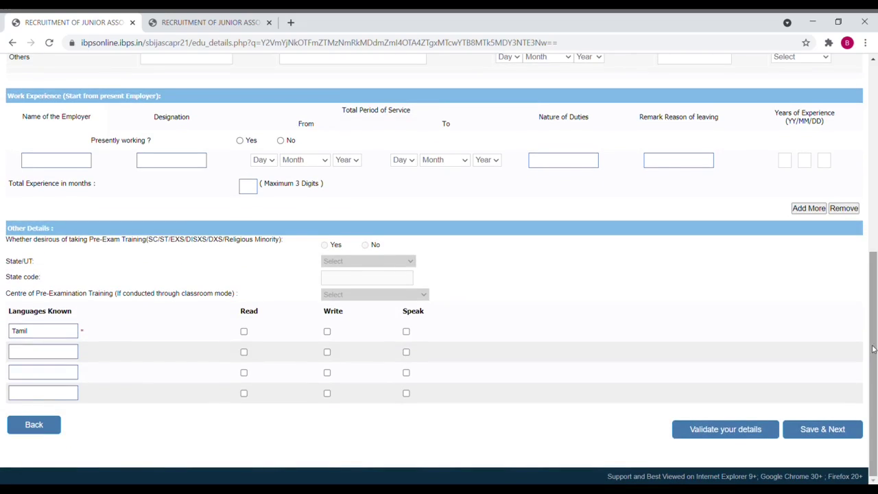
click(244, 332)
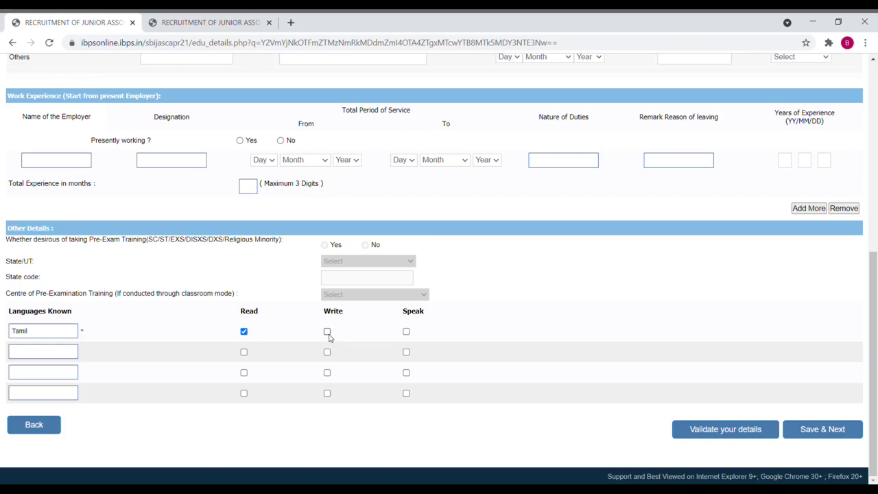
click(406, 332)
click(243, 353)
click(327, 353)
click(406, 352)
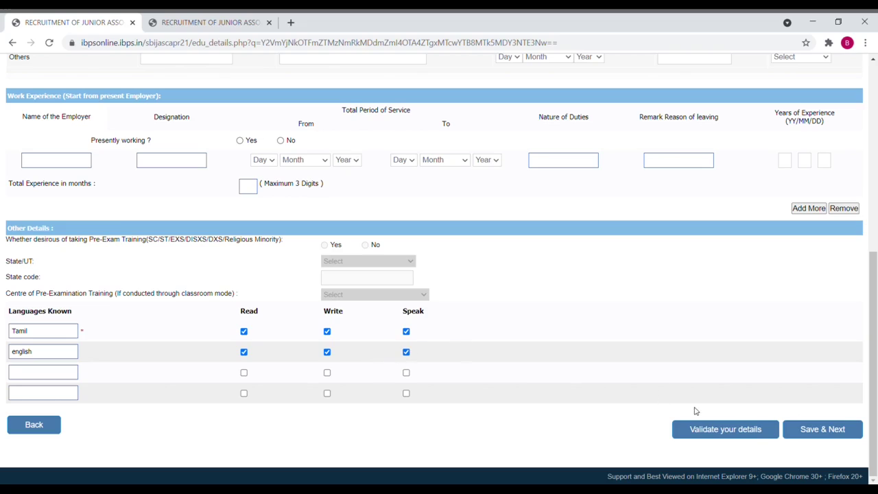
Step: Validate the education and language details, then save and continue to the preview
click(705, 431)
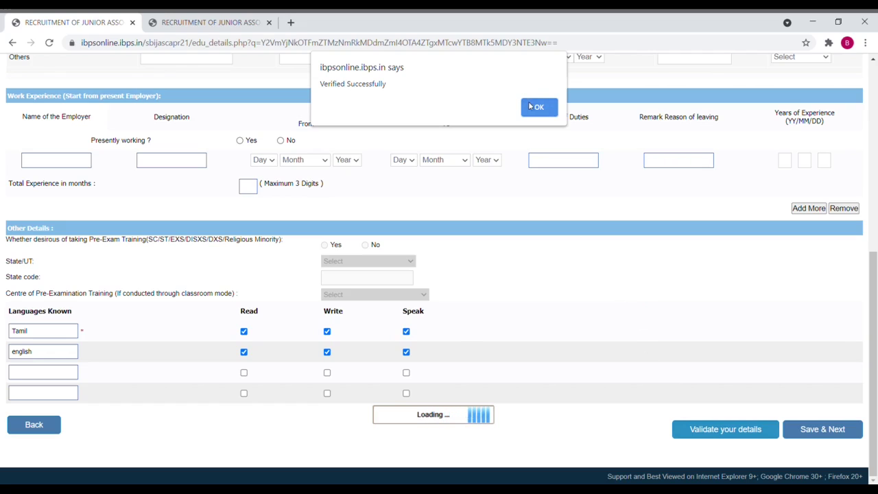
click(531, 106)
click(828, 429)
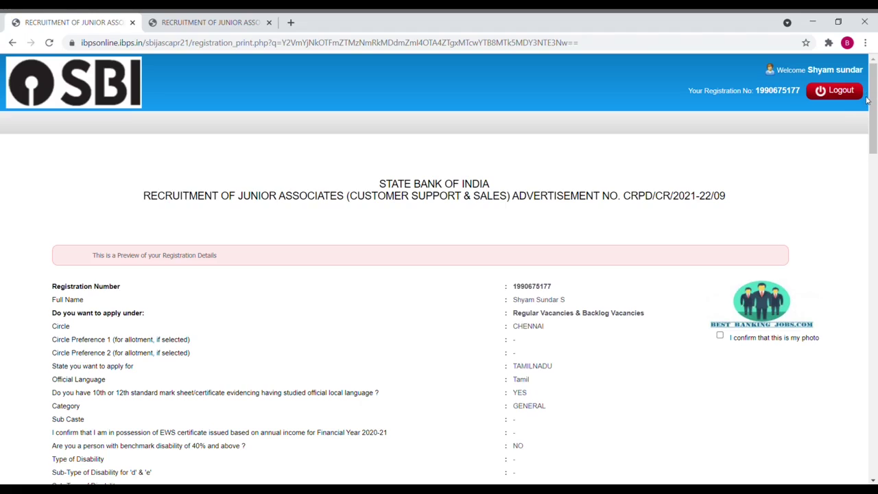
Step: On the preview, tick 'I Agree' on the declaration and confirm the displayed signature
drag(873, 107, 875, 412)
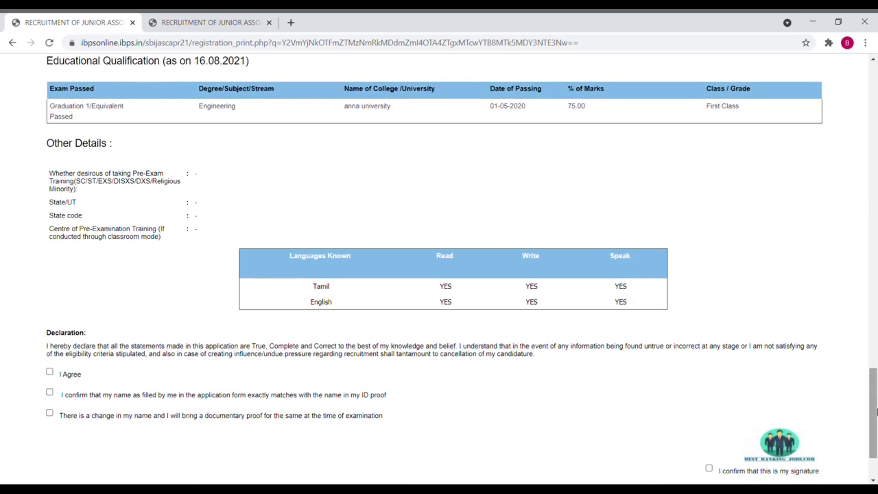
click(49, 374)
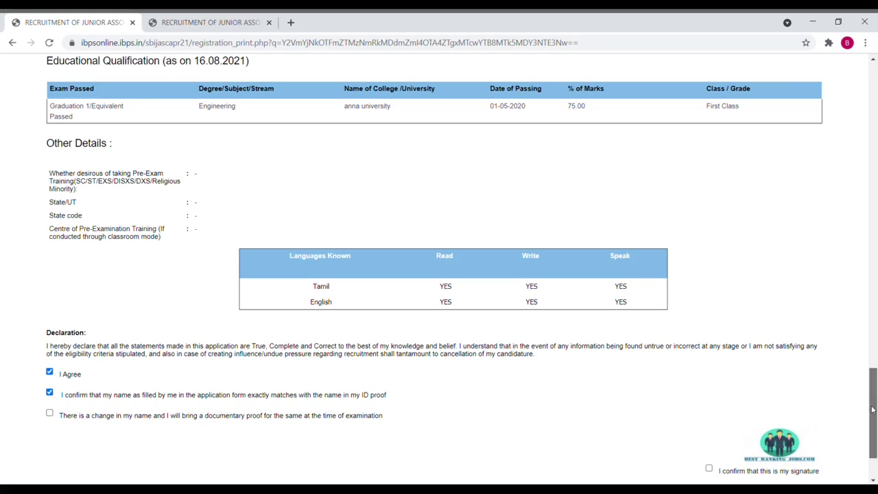
drag(873, 409, 872, 420)
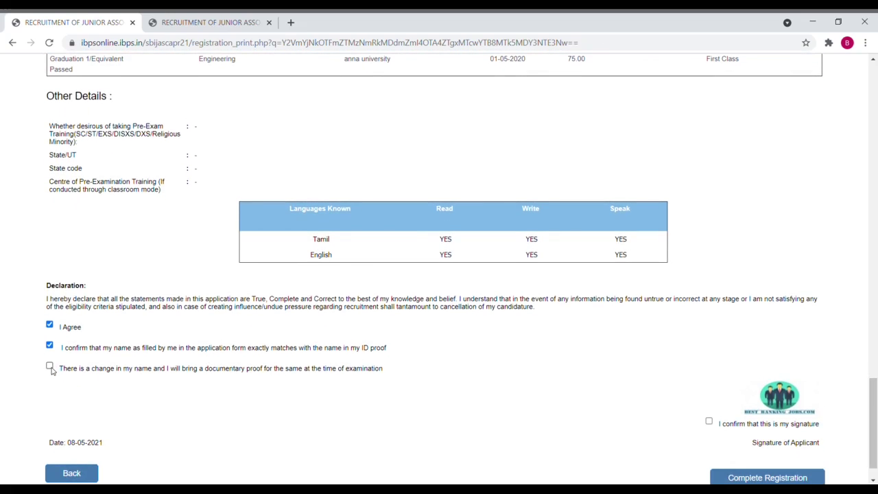
click(709, 422)
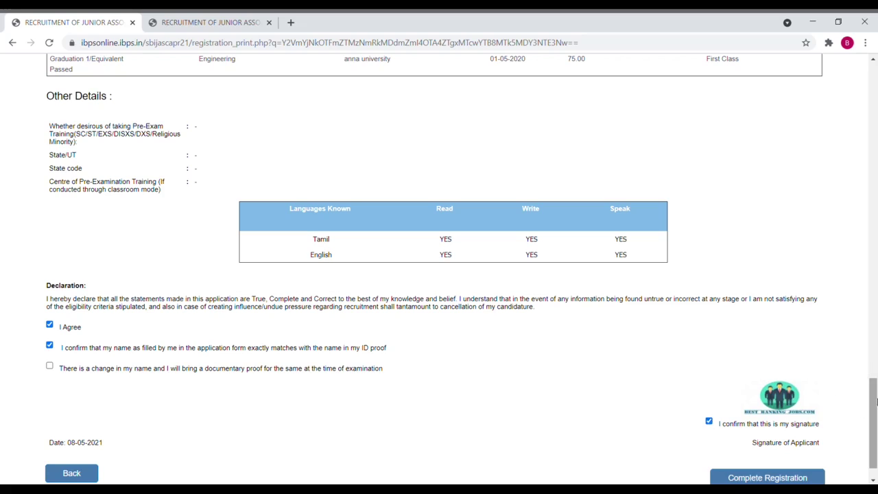
drag(872, 402, 870, 55)
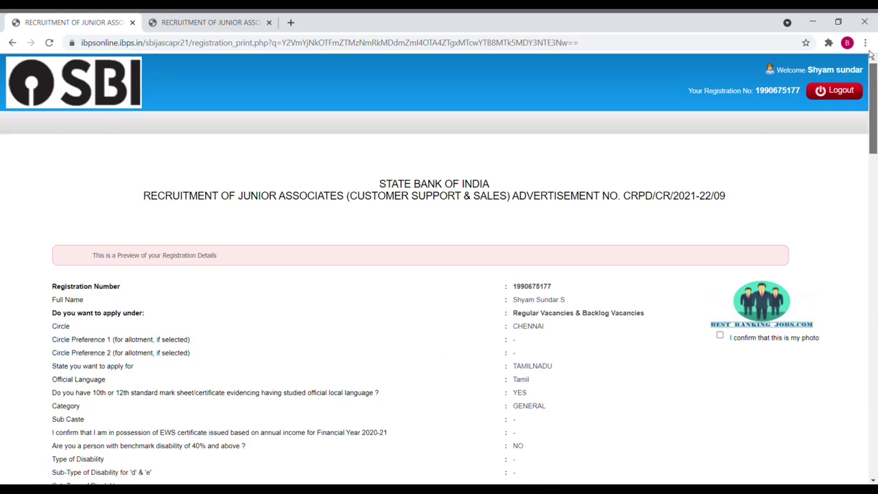
Step: Confirm the displayed photo, click Complete Registration, and accept both confirmation dialogs
click(721, 337)
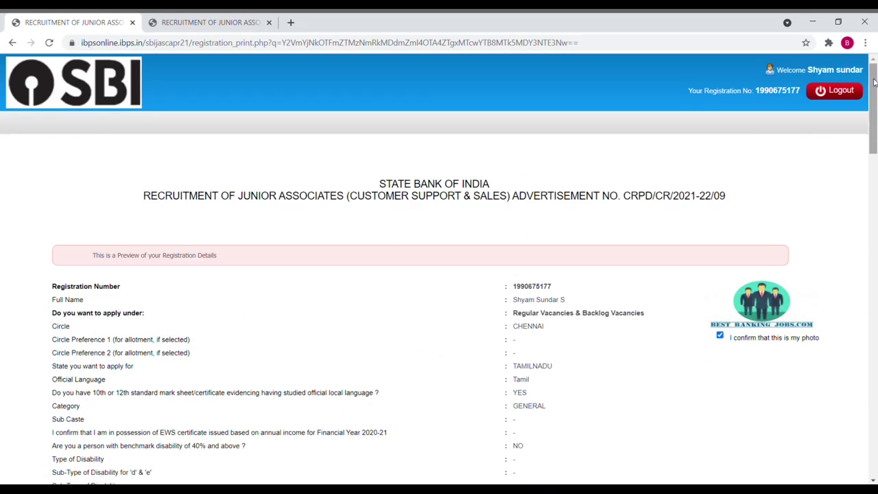
drag(872, 102, 843, 454)
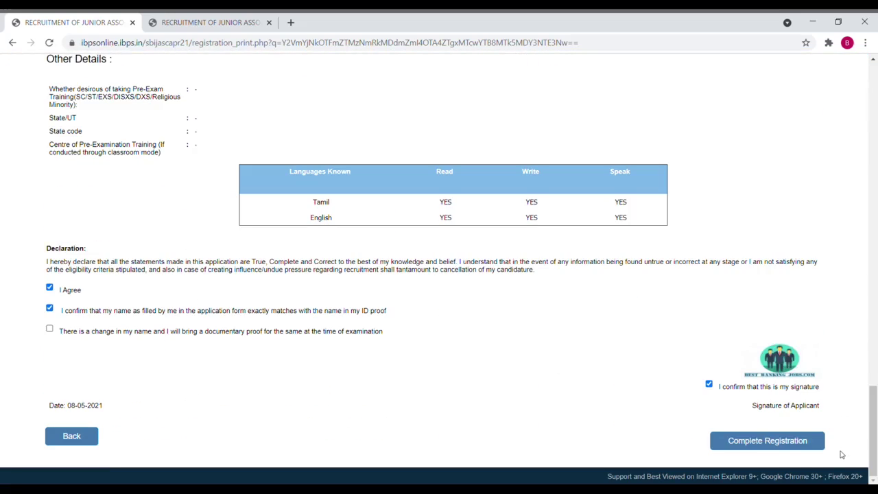
click(767, 446)
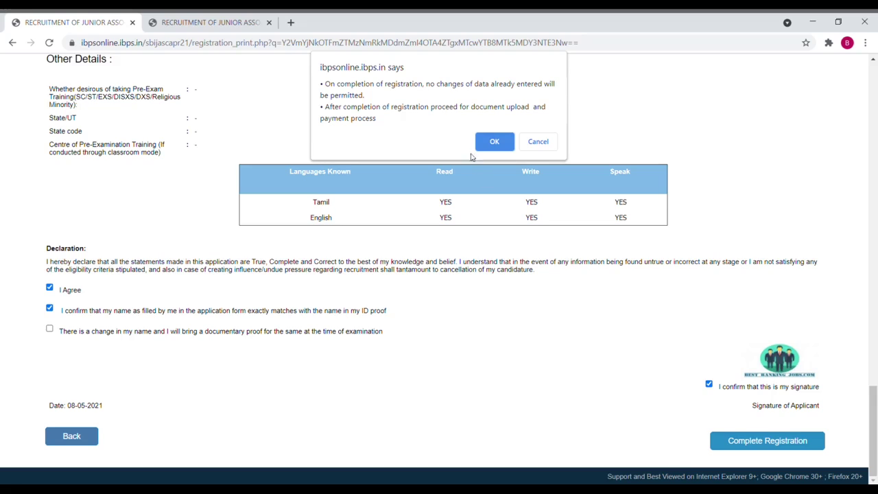
click(491, 147)
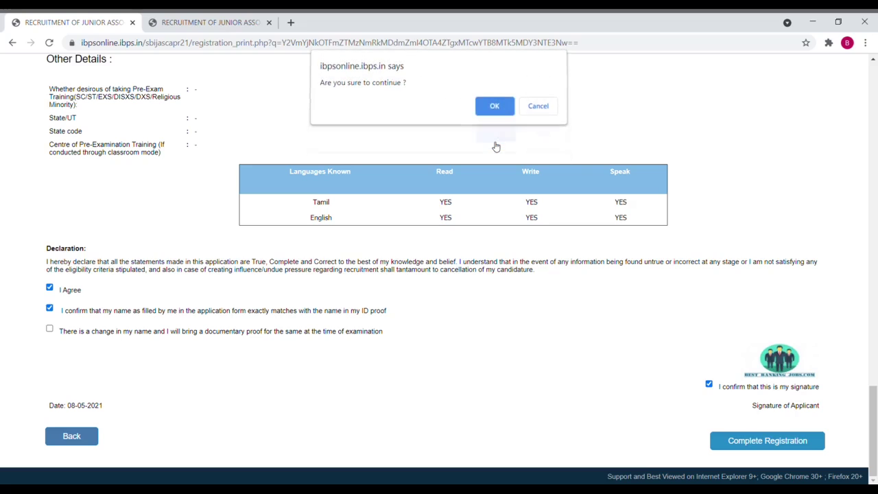
click(494, 106)
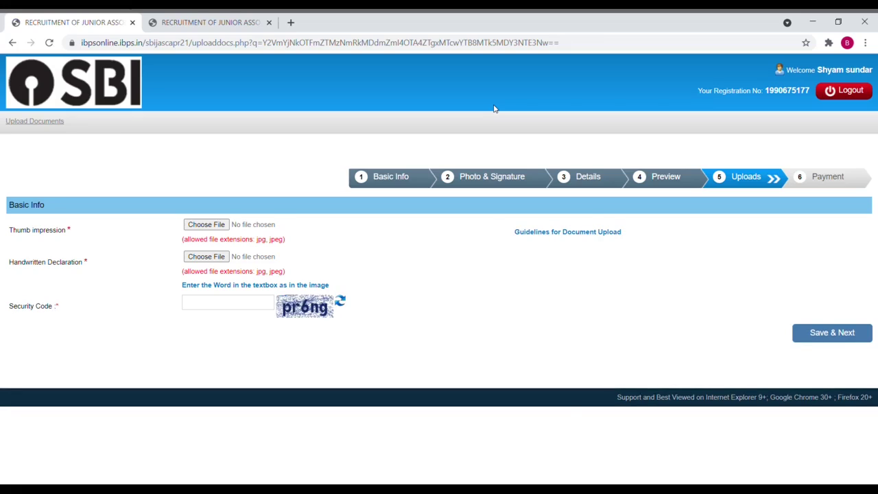